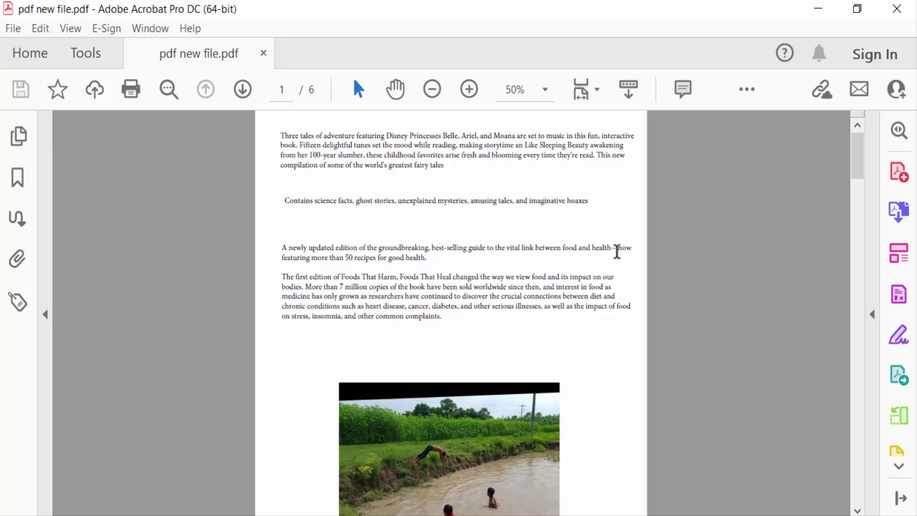
{"action": "scroll", "coordinate": [600, 264], "scroll_direction": "down", "scroll_amount": 5}
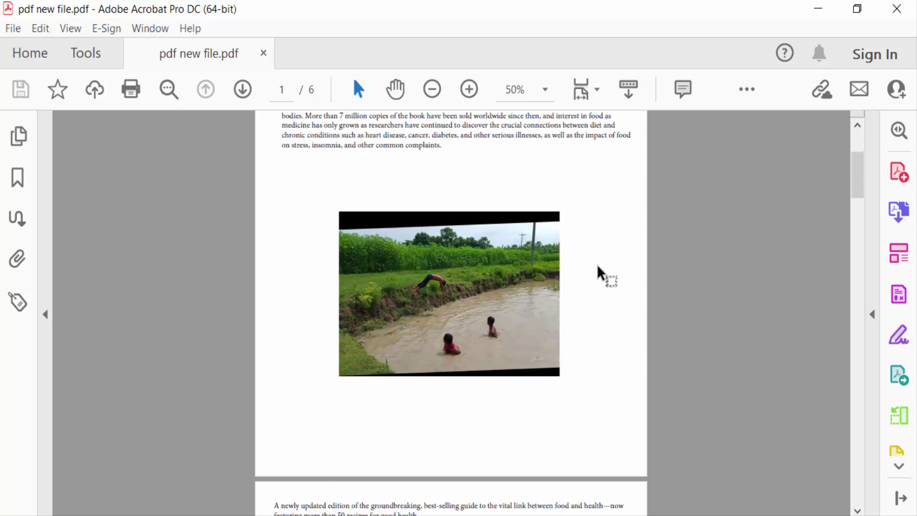
{"action": "scroll", "coordinate": [602, 269], "scroll_direction": "down", "scroll_amount": 5}
{"action": "scroll", "coordinate": [598, 266], "scroll_direction": "down", "scroll_amount": 5}
{"action": "scroll", "coordinate": [477, 237], "scroll_direction": "down", "scroll_amount": 3}
{"action": "scroll", "coordinate": [477, 237], "scroll_direction": "up", "scroll_amount": 5}
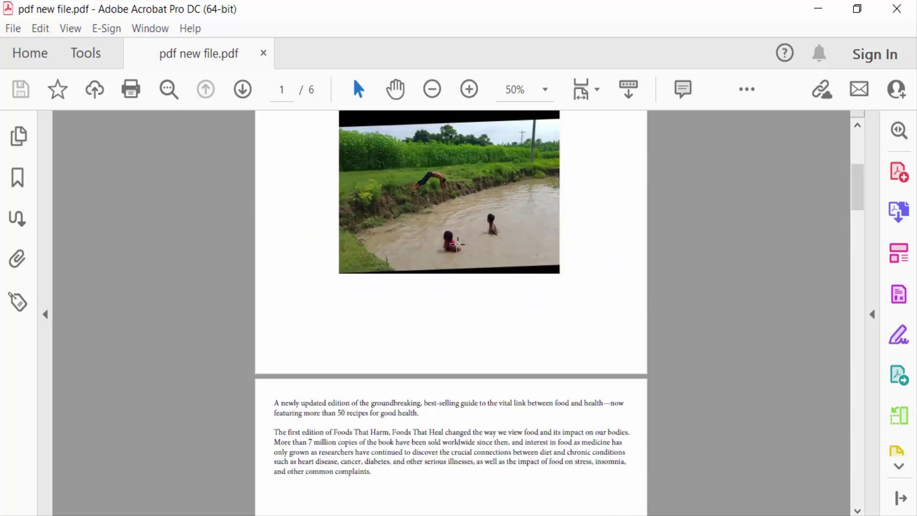
{"action": "scroll", "coordinate": [459, 244], "scroll_direction": "up", "scroll_amount": 3}
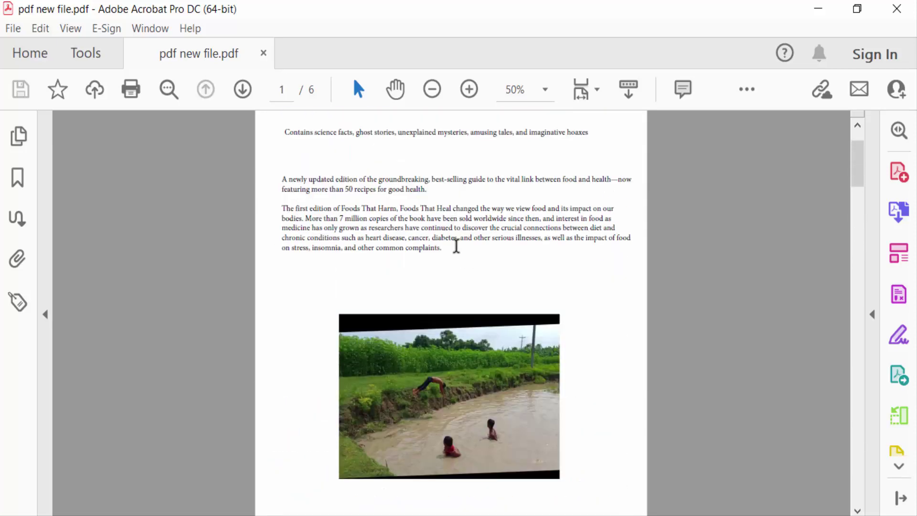
- Use the page thumbnails to bring page 2 into view
{"action": "left_click", "coordinate": [18, 136]}
{"action": "scroll", "coordinate": [135, 338], "scroll_direction": "down", "scroll_amount": 3}
{"action": "scroll", "coordinate": [135, 352], "scroll_direction": "down", "scroll_amount": 3}
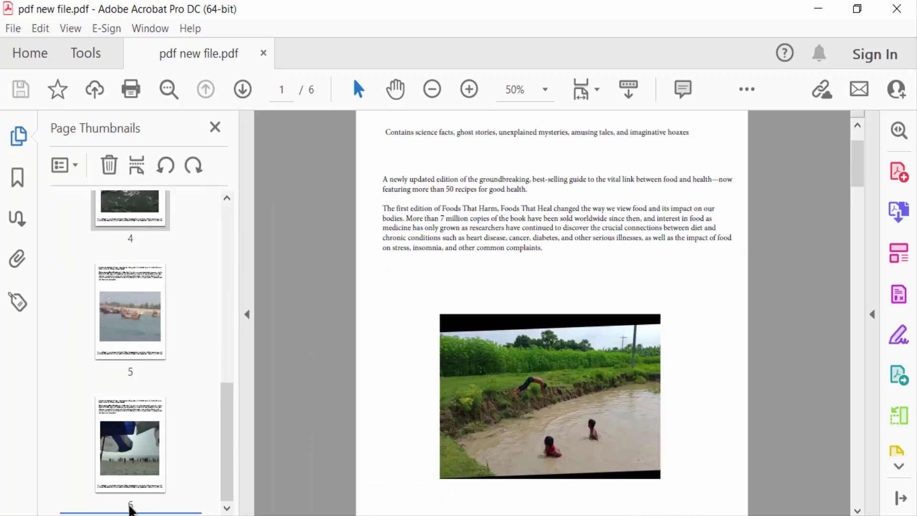
{"action": "left_click", "coordinate": [129, 474]}
{"action": "left_click", "coordinate": [128, 315]}
{"action": "key", "text": "Home"}
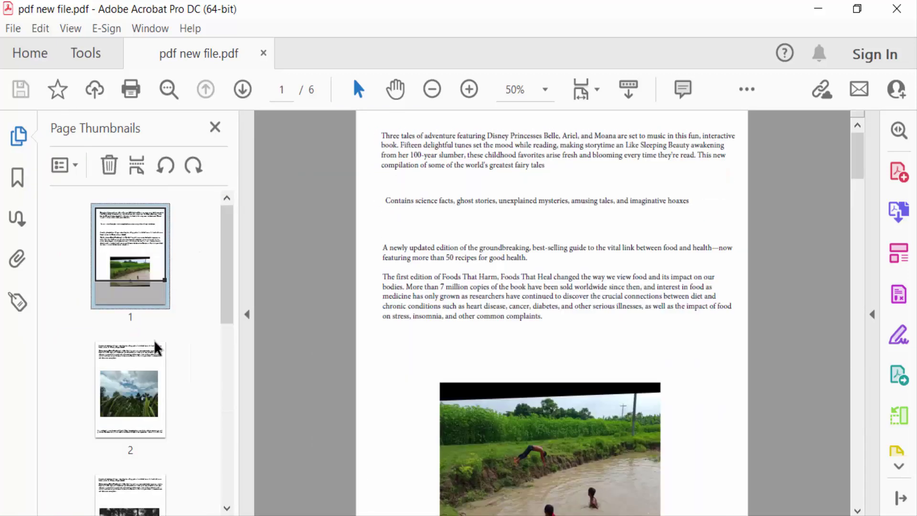
{"action": "left_click", "coordinate": [151, 373]}
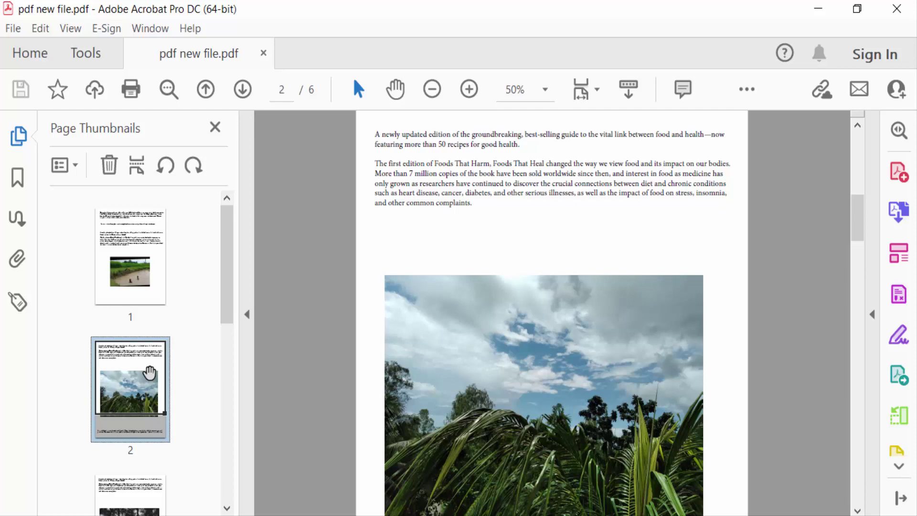
- Enter Edit PDF mode, hide the thumbnails and reveal the Header & Footer options
{"action": "left_click", "coordinate": [96, 50]}
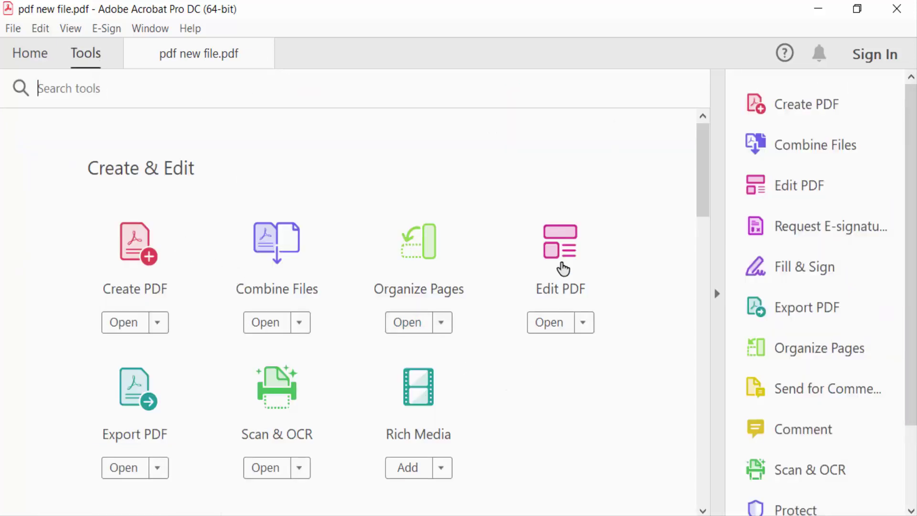
{"action": "left_click", "coordinate": [562, 265]}
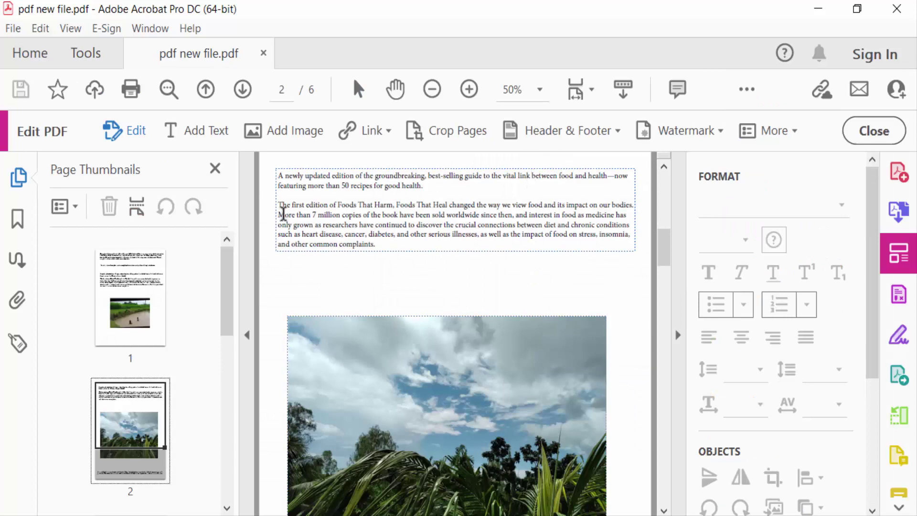
{"action": "left_click", "coordinate": [215, 169]}
{"action": "left_click", "coordinate": [573, 132]}
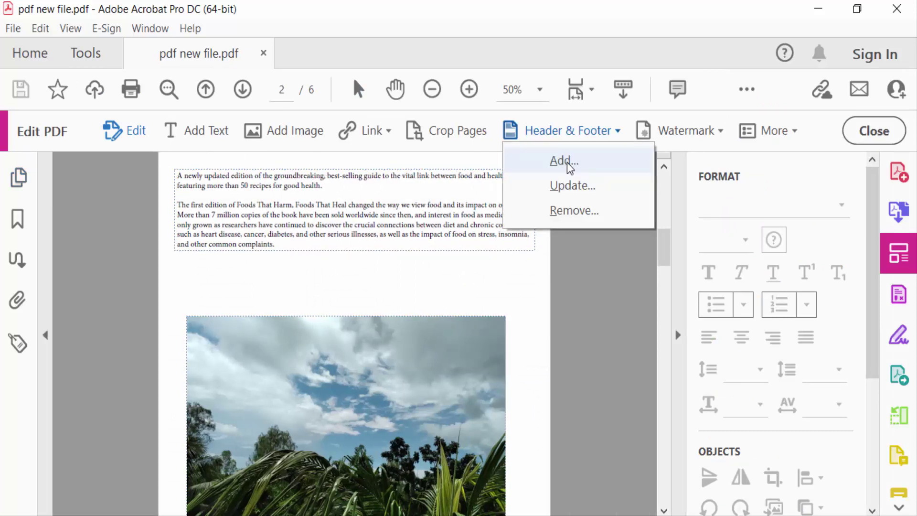
- Add a new header and begin entering 'Header text' in the Center Header box
{"action": "left_click", "coordinate": [563, 161]}
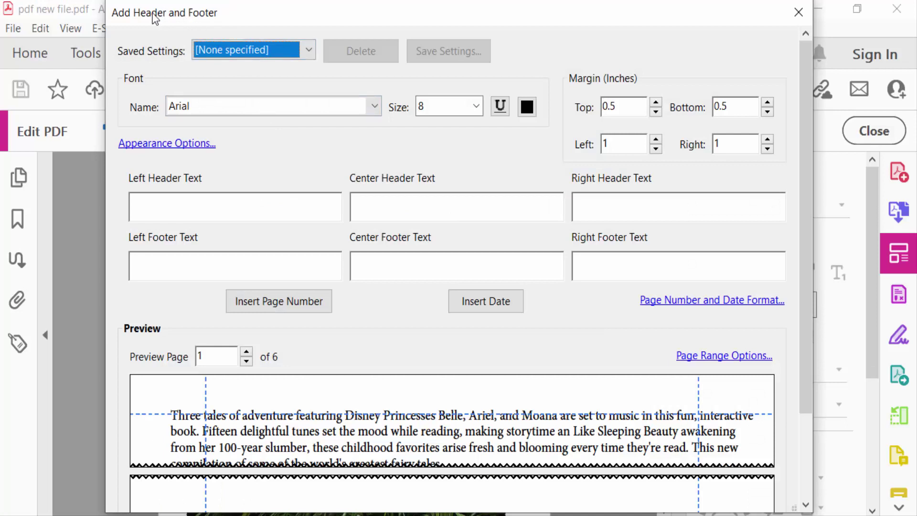
{"action": "left_click", "coordinate": [189, 207]}
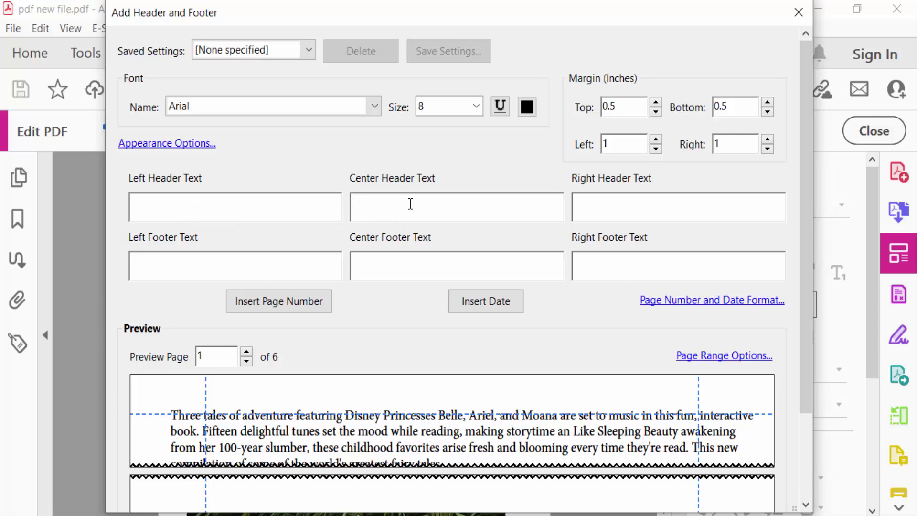
{"action": "left_click", "coordinate": [598, 207]}
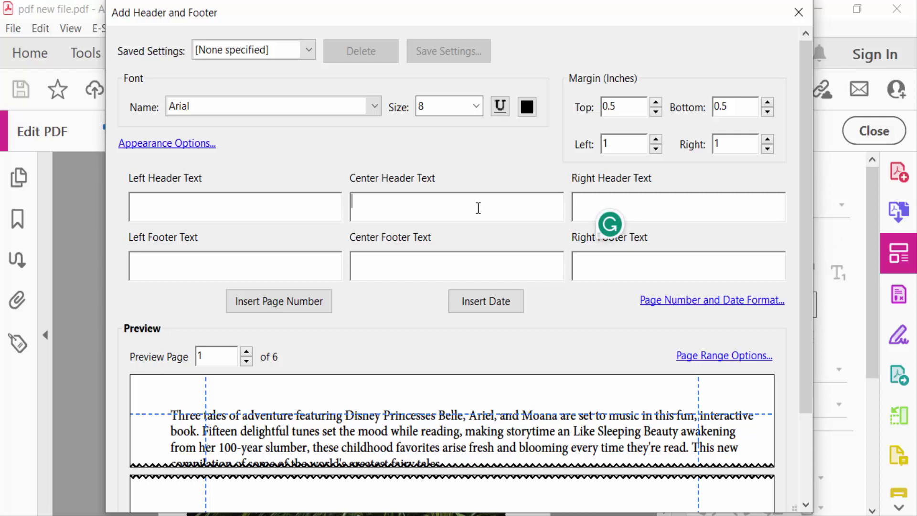
{"action": "type", "text": "hea"}
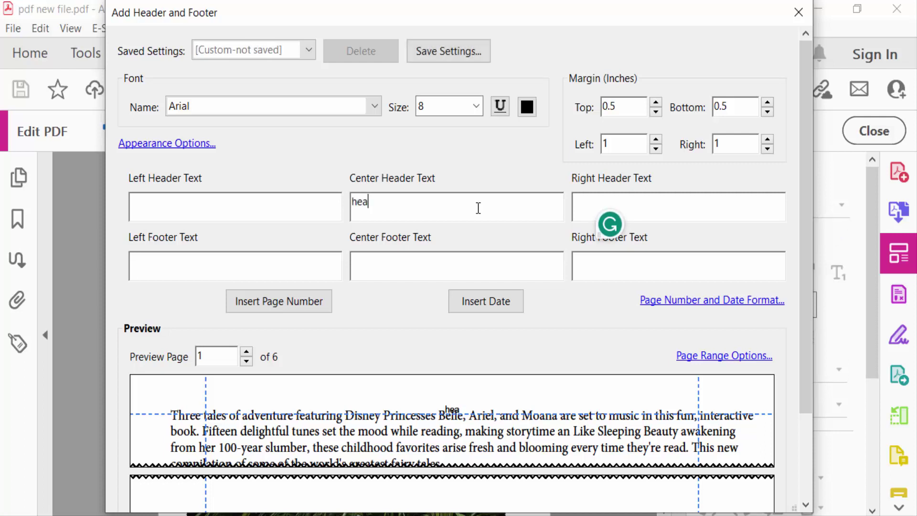
{"action": "type", "text": "Header text"}
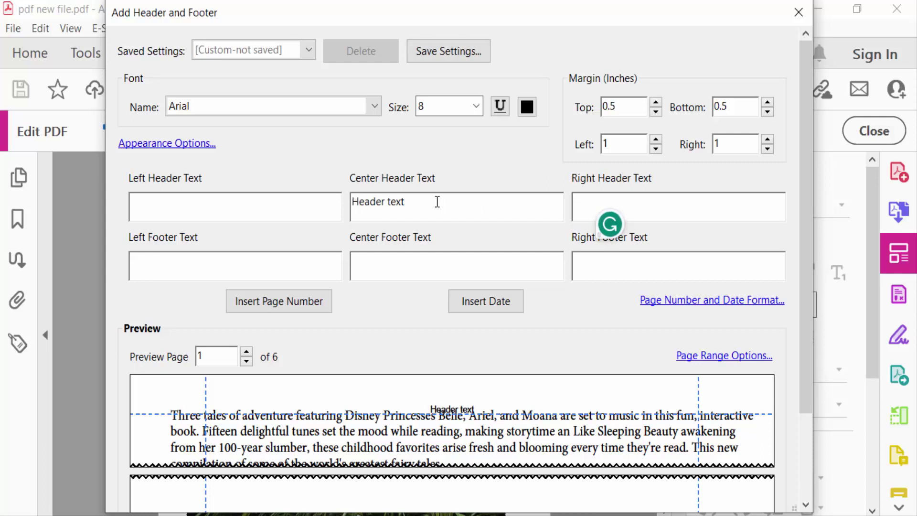
- Format the centred 'Header text' as blue, underlined and 18 pt
{"action": "left_click_drag", "start_coordinate": [405, 202], "coordinate": [351, 201]}
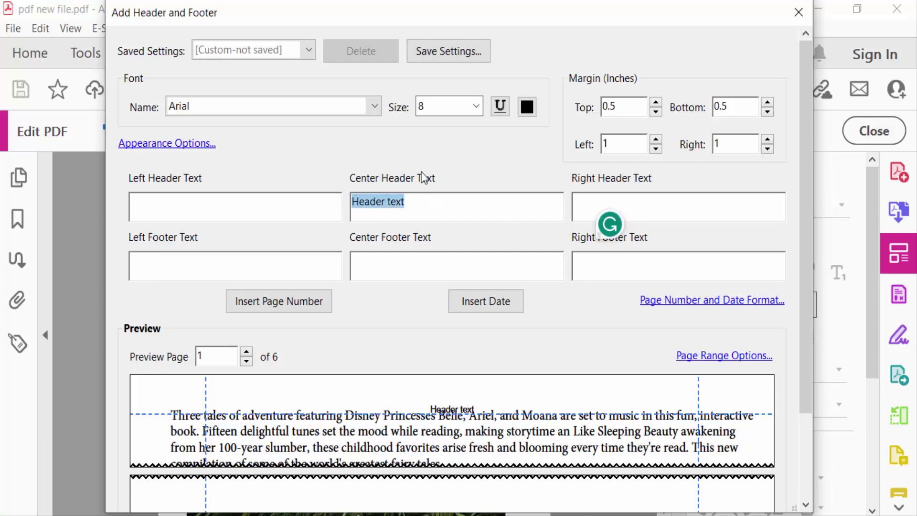
{"action": "left_click", "coordinate": [527, 108]}
{"action": "left_click", "coordinate": [589, 139]}
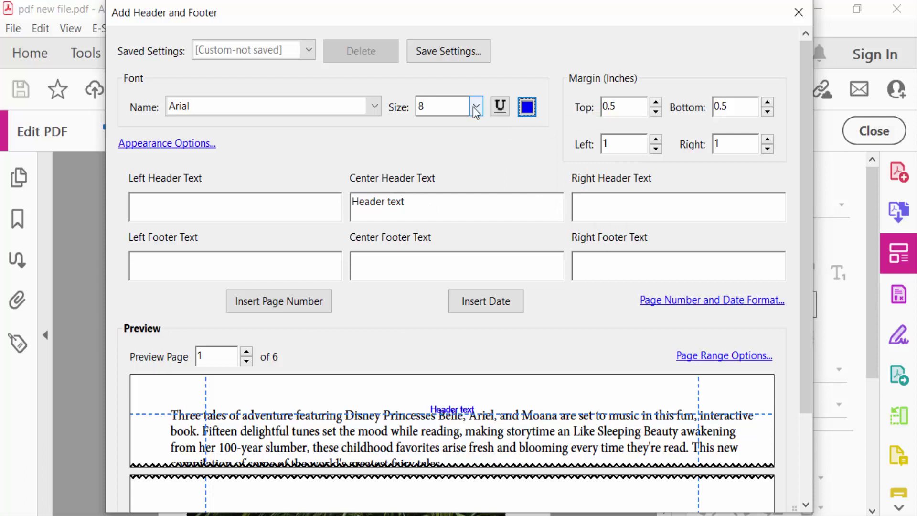
{"action": "left_click", "coordinate": [476, 108]}
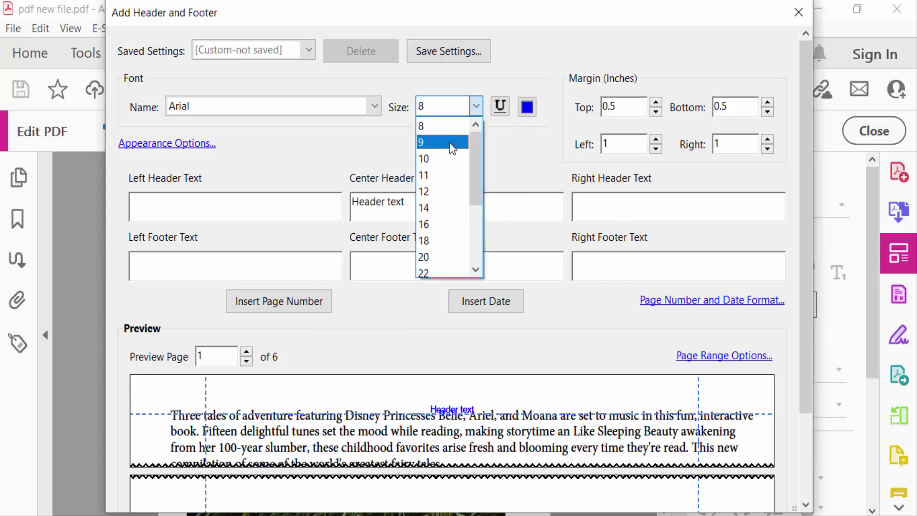
{"action": "scroll", "coordinate": [441, 229], "scroll_direction": "down", "scroll_amount": 2}
{"action": "scroll", "coordinate": [441, 215], "scroll_direction": "down", "scroll_amount": 1}
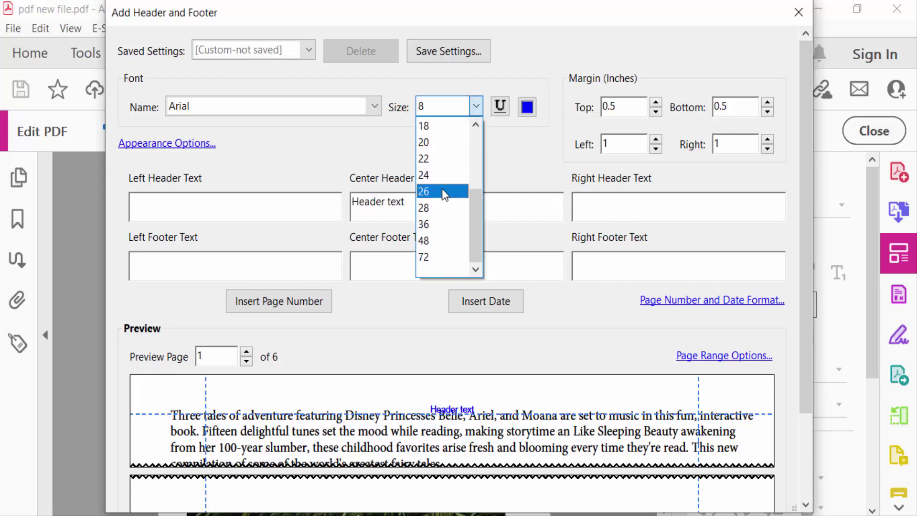
{"action": "left_click", "coordinate": [440, 144]}
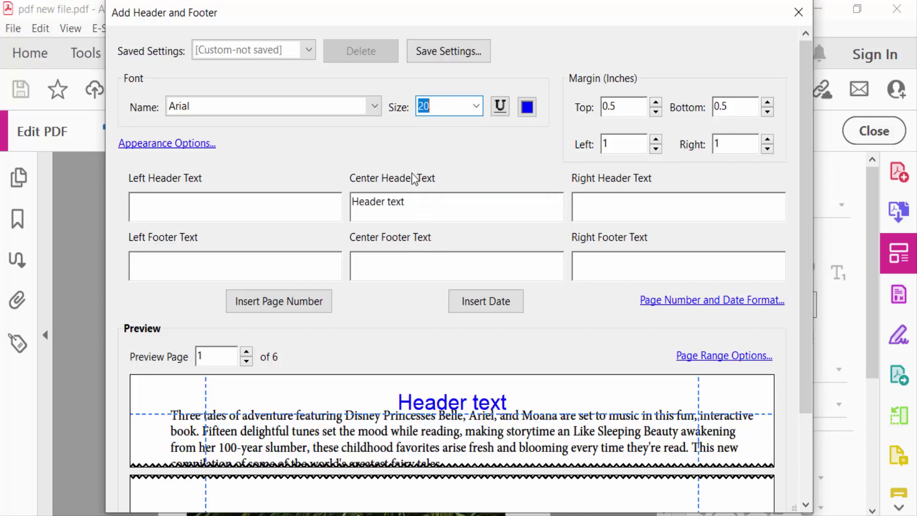
{"action": "left_click", "coordinate": [500, 109]}
{"action": "key", "text": "shift+Tab"}
{"action": "key", "text": "Up"}
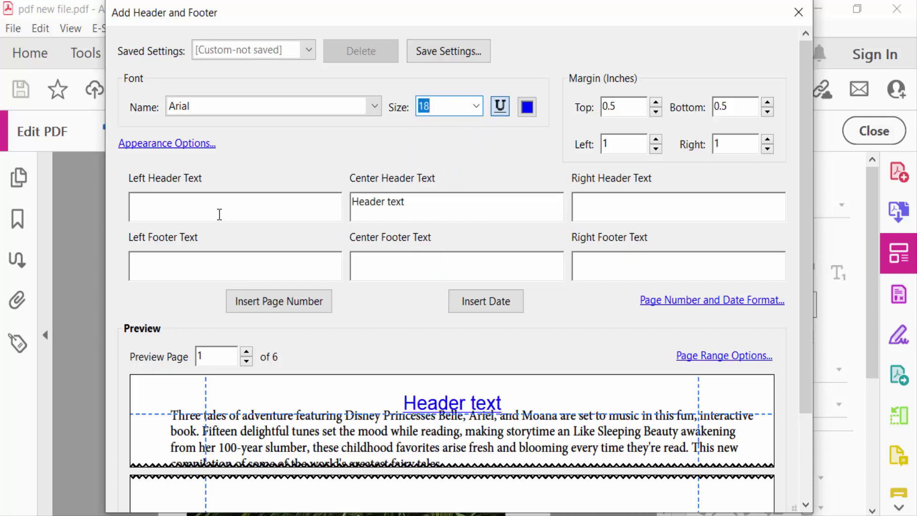
- Limit the header to a page range from 2 to 2 and confirm
{"action": "left_click", "coordinate": [694, 356]}
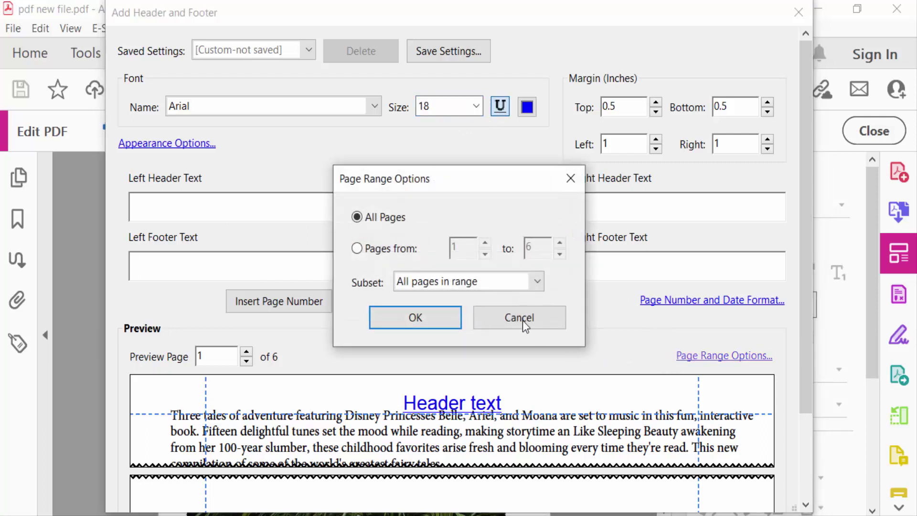
{"action": "left_click", "coordinate": [386, 249]}
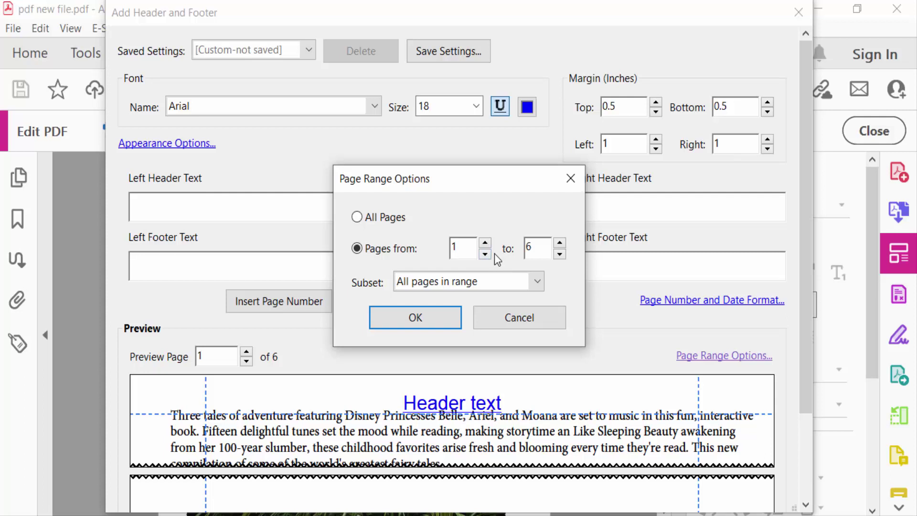
{"action": "left_click_drag", "start_coordinate": [463, 247], "coordinate": [443, 241]}
{"action": "type", "text": "2"}
{"action": "left_click_drag", "start_coordinate": [536, 247], "coordinate": [523, 248]}
{"action": "type", "text": "4"}
{"action": "left_click", "coordinate": [425, 322]}
{"action": "scroll", "coordinate": [774, 477], "scroll_direction": "down", "scroll_amount": 3}
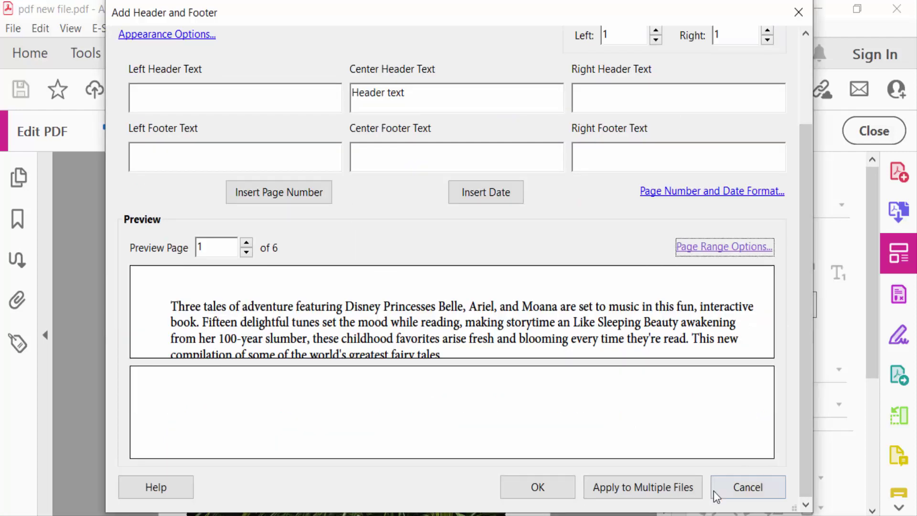
- Apply the header, then check the header and body text formatting on page 2
{"action": "left_click", "coordinate": [562, 489]}
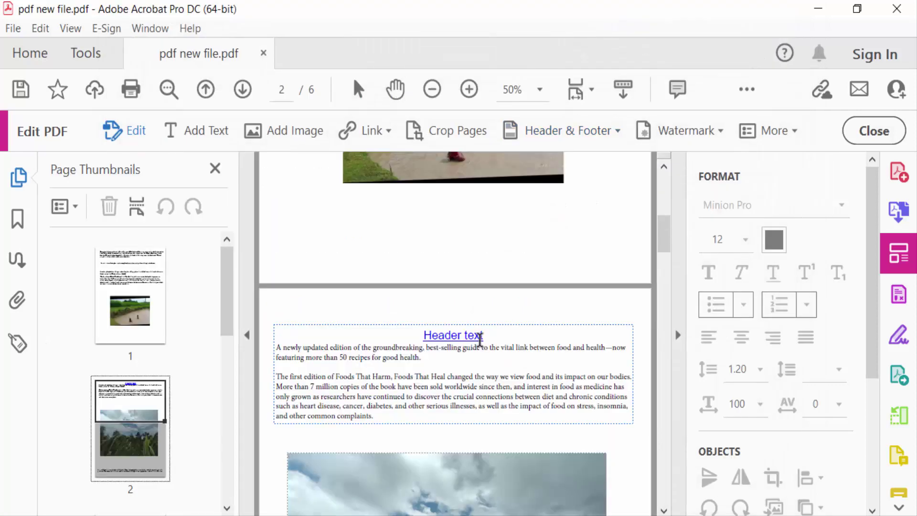
{"action": "left_click", "coordinate": [471, 336]}
{"action": "scroll", "coordinate": [460, 394], "scroll_direction": "down", "scroll_amount": 3}
{"action": "scroll", "coordinate": [458, 399], "scroll_direction": "up", "scroll_amount": 2}
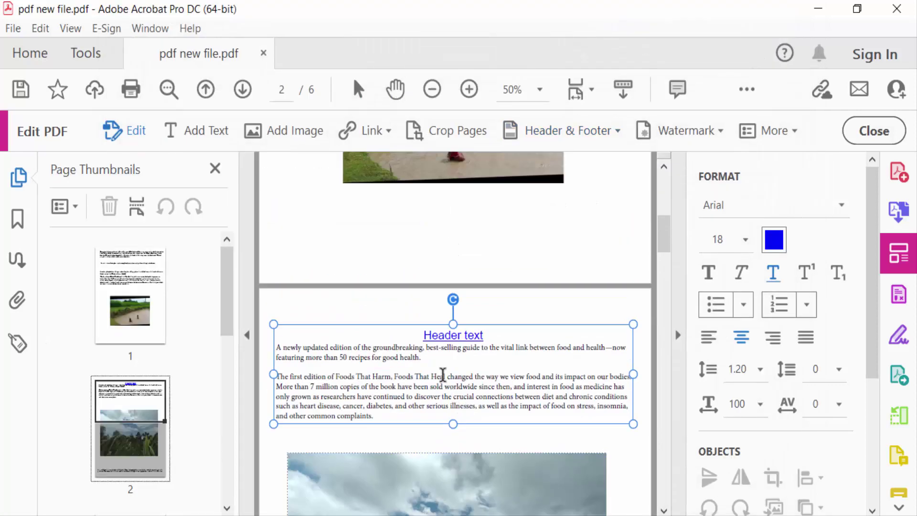
{"action": "left_click", "coordinate": [446, 375]}
{"action": "scroll", "coordinate": [448, 380], "scroll_direction": "down", "scroll_amount": 3}
{"action": "scroll", "coordinate": [452, 401], "scroll_direction": "down", "scroll_amount": 3}
{"action": "scroll", "coordinate": [451, 404], "scroll_direction": "down", "scroll_amount": 6}
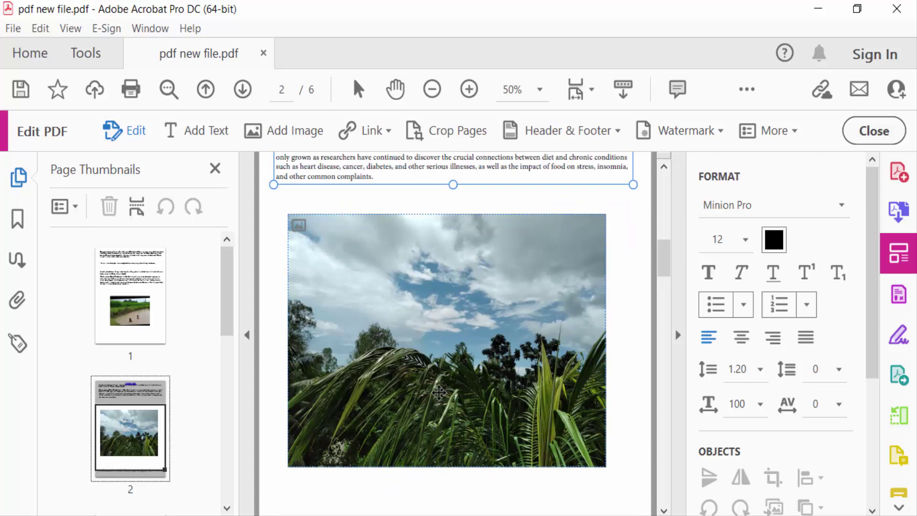
{"action": "scroll", "coordinate": [445, 301], "scroll_direction": "up", "scroll_amount": 3}
{"action": "left_click", "coordinate": [461, 266]}
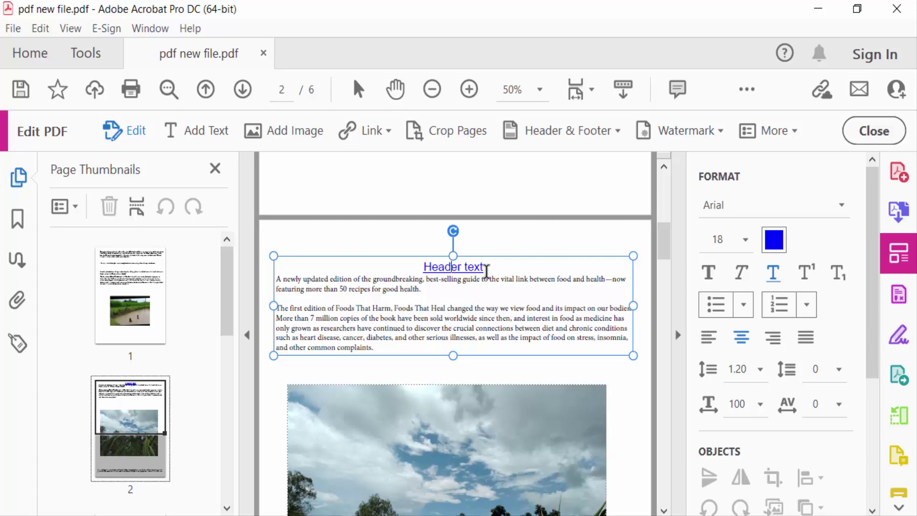
{"action": "left_click", "coordinate": [875, 131]}
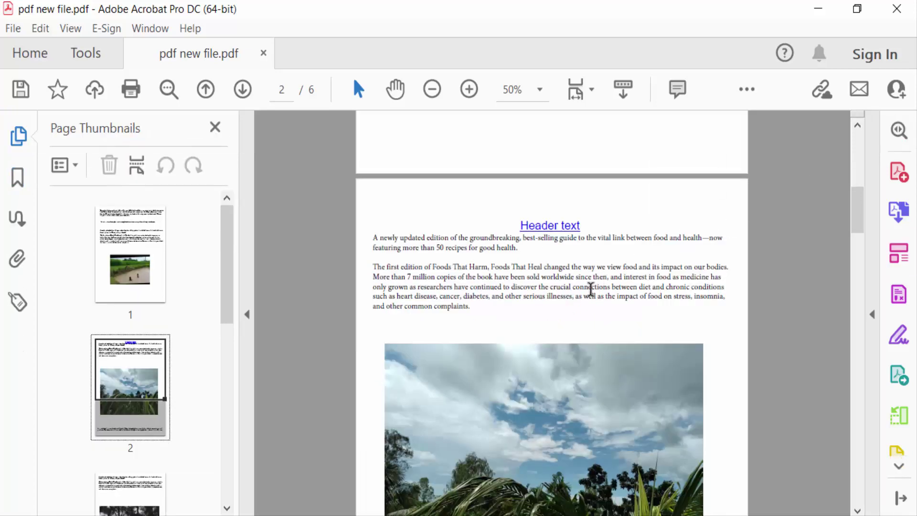
{"action": "scroll", "coordinate": [574, 241], "scroll_direction": "down", "scroll_amount": 5}
{"action": "scroll", "coordinate": [581, 358], "scroll_direction": "down", "scroll_amount": 5}
{"action": "scroll", "coordinate": [582, 364], "scroll_direction": "down", "scroll_amount": 5}
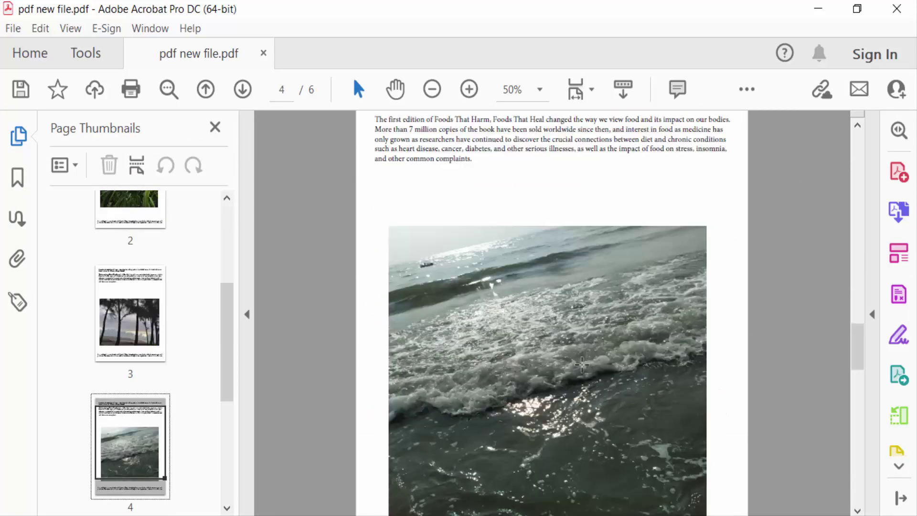
{"action": "scroll", "coordinate": [580, 364], "scroll_direction": "up", "scroll_amount": 5}
{"action": "scroll", "coordinate": [566, 380], "scroll_direction": "up", "scroll_amount": 10}
{"action": "scroll", "coordinate": [552, 399], "scroll_direction": "up", "scroll_amount": 3}
{"action": "scroll", "coordinate": [542, 406], "scroll_direction": "up", "scroll_amount": 3}
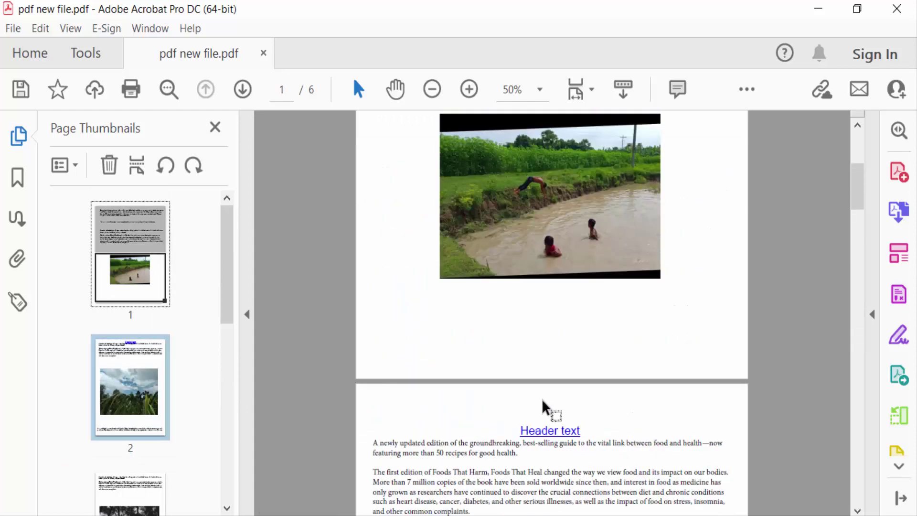